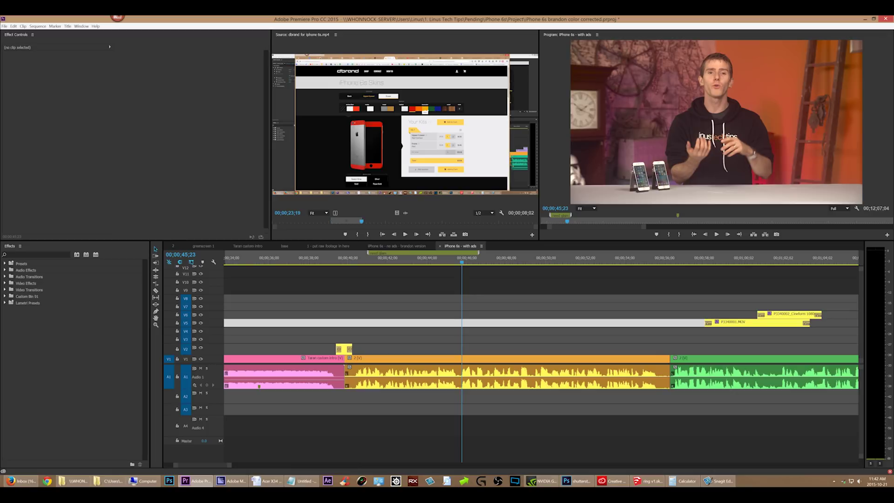
# Step: Load the vesel cases website grab in the Source Monitor and mark In and Out points around a short section
pyautogui.moveTo(314, 222); pyautogui.dragTo(297, 230)
pyautogui.press('i')
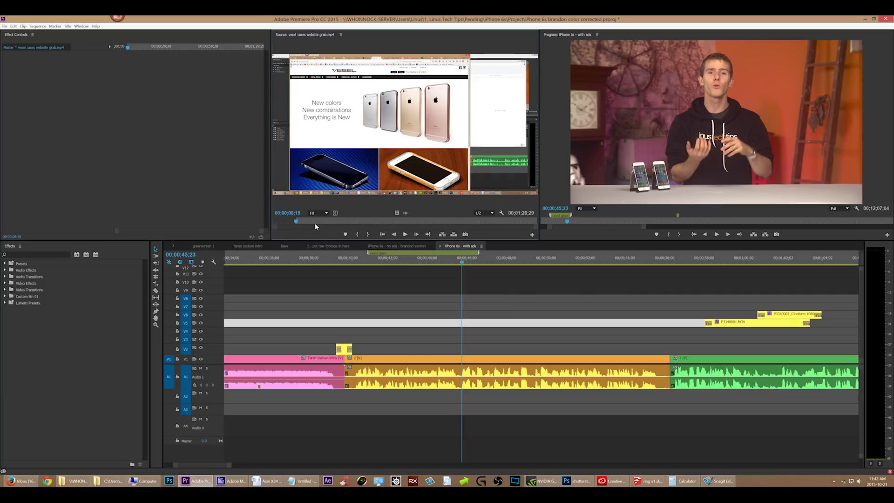
pyautogui.click(315, 223)
pyautogui.press('o')
pyautogui.moveTo(396, 212); pyautogui.dragTo(382, 323)
# Step: Drop the marked website grab section onto track V5 above the host video
pyautogui.moveTo(449, 262); pyautogui.dragTo(409, 269)
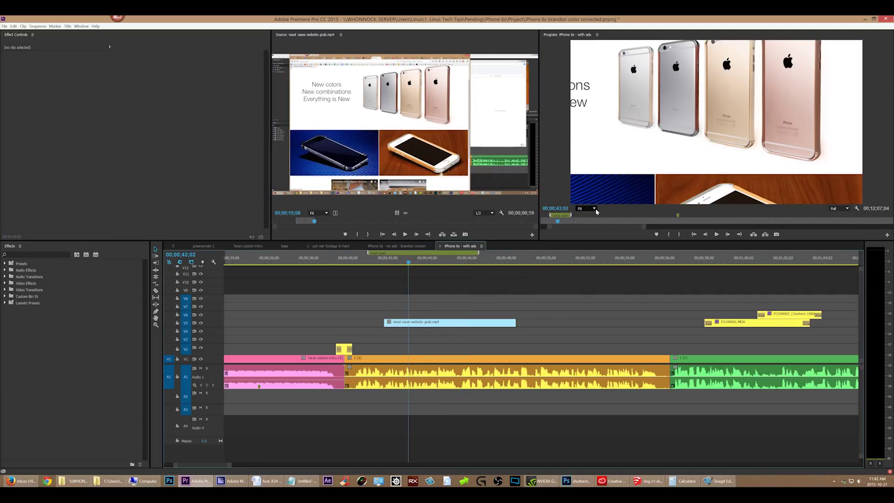
pyautogui.scroll(-2, 594, 209)
pyautogui.scroll(-1, 595, 209)
# Step: Shift the website grab so its headline shows, shrink it in the frame, and play back to check
pyautogui.click(642, 158)
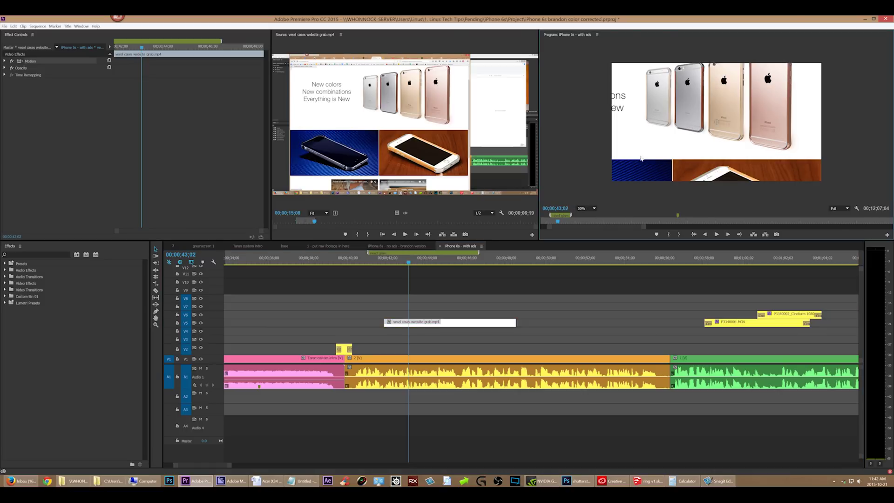
pyautogui.moveTo(662, 151); pyautogui.dragTo(773, 167)
pyautogui.moveTo(634, 137)
pyautogui.mouseDown()
pyautogui.moveTo(656, 144)
pyautogui.moveTo(594, 141)
pyautogui.moveTo(602, 152)
pyautogui.moveTo(593, 141)
pyautogui.moveTo(632, 139)
pyautogui.mouseUp()
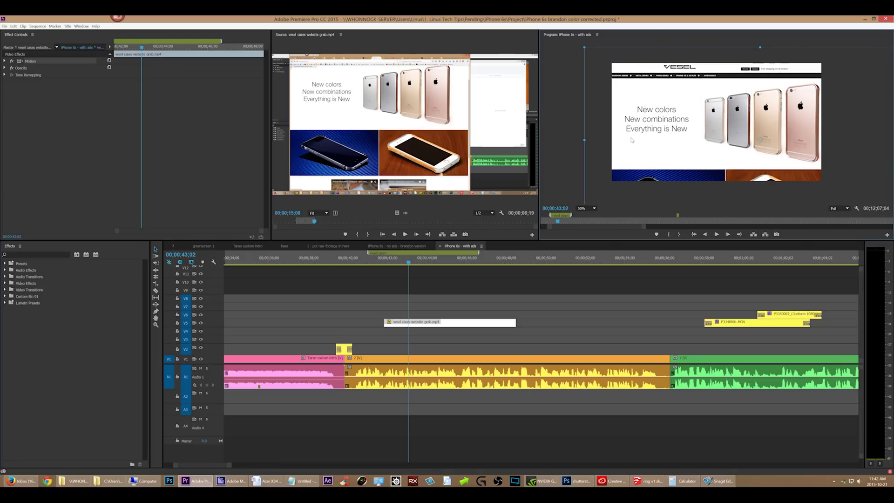
pyautogui.press('space')
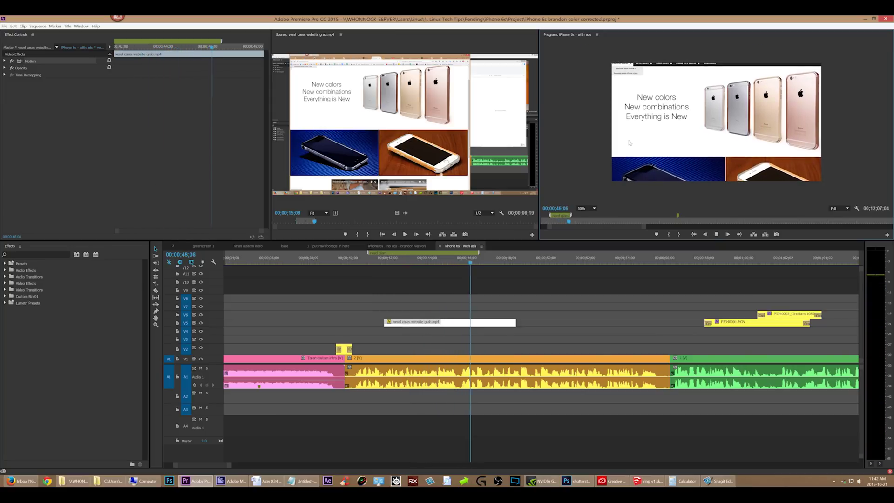
pyautogui.press('space')
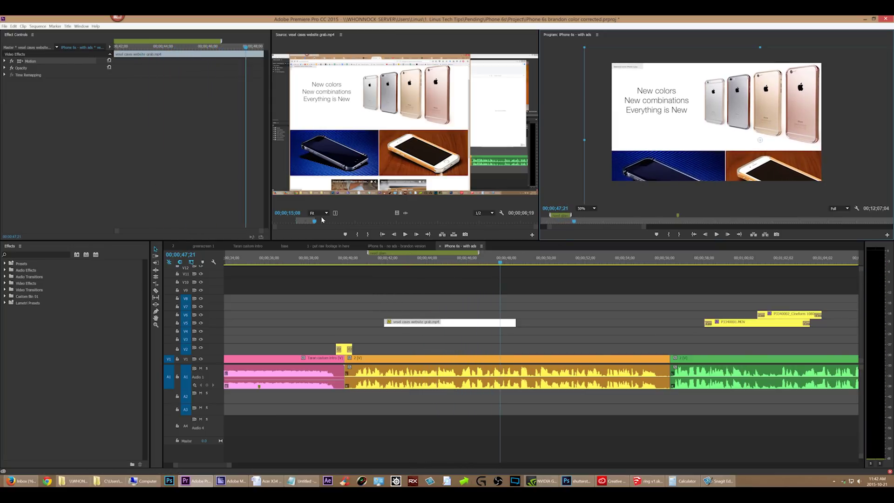
# Step: Scrub the source footage, then slip the V5 website grab to show different footage
pyautogui.click(324, 222)
pyautogui.moveTo(325, 223); pyautogui.dragTo(370, 223)
pyautogui.press('y')
pyautogui.moveTo(507, 326); pyautogui.dragTo(390, 255)
pyautogui.click(385, 263)
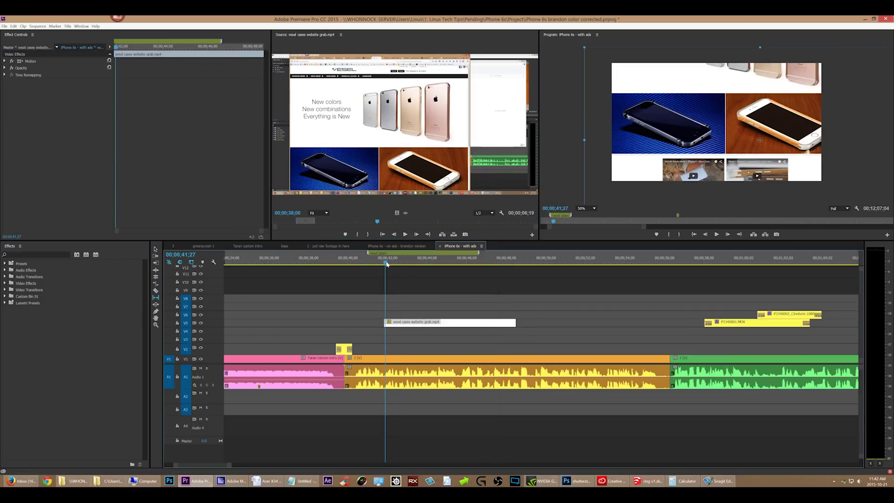
# Step: Slip the website grab further to pick its starting frame, then play back from before it to review
pyautogui.moveTo(452, 323); pyautogui.dragTo(349, 332)
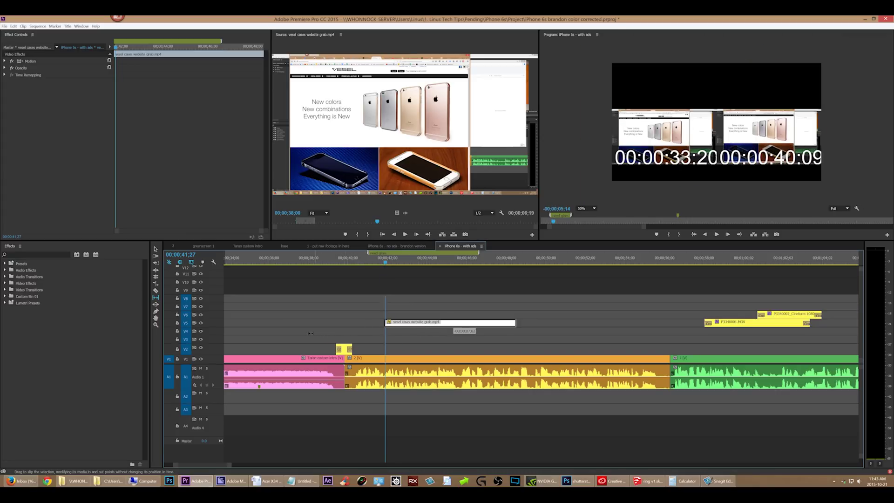
pyautogui.moveTo(195, 331); pyautogui.dragTo(277, 331)
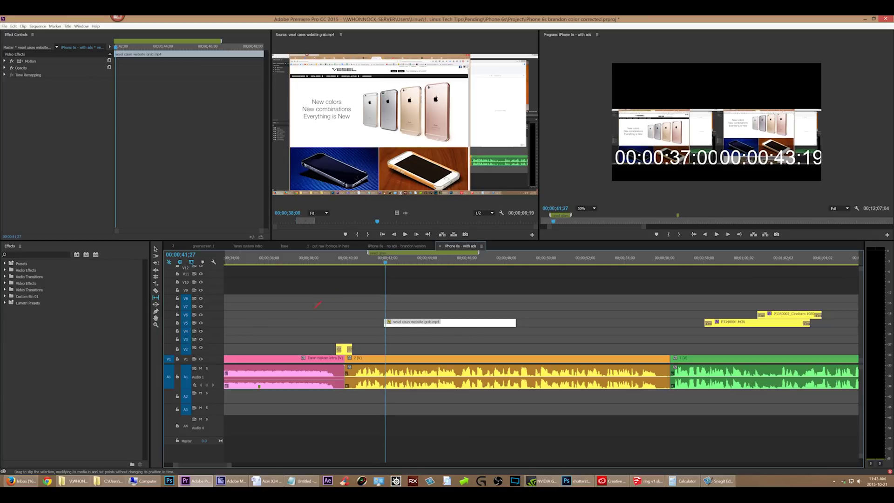
pyautogui.press('v')
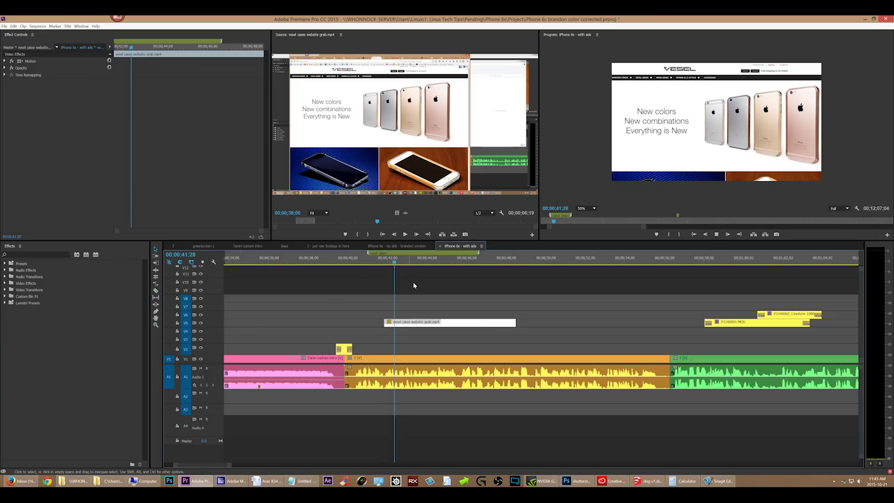
pyautogui.press('Up')
pyautogui.press('space')
# Step: Move the black matte clip up to V6 and review playback around 40;08 and 50;00
pyautogui.moveTo(344, 349); pyautogui.dragTo(369, 333)
pyautogui.hotkey('shift', 'k')
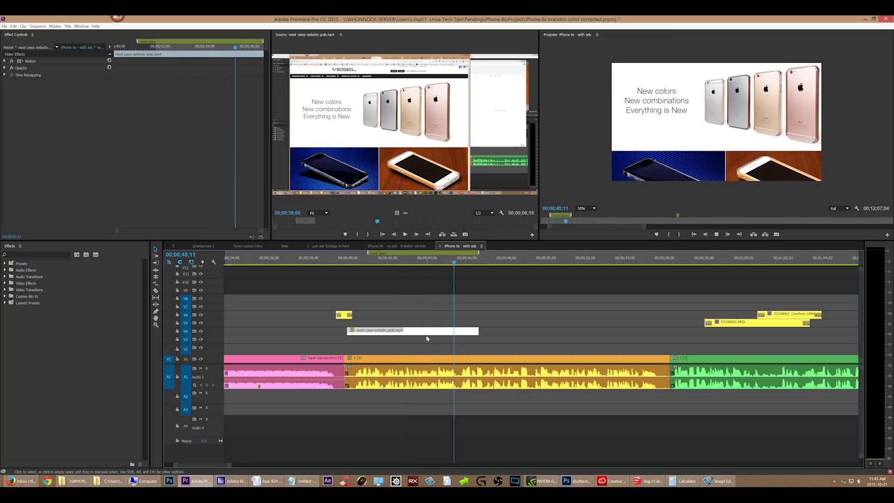
pyautogui.click(353, 262)
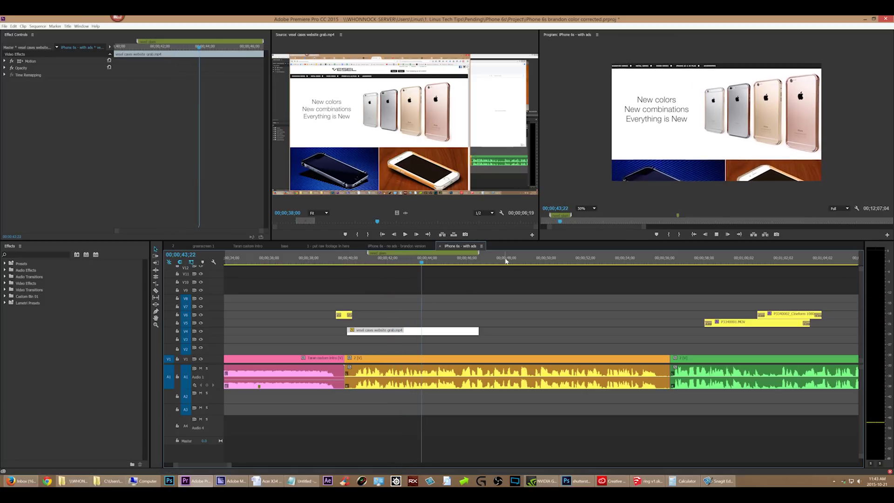
pyautogui.click(548, 263)
pyautogui.press('space')
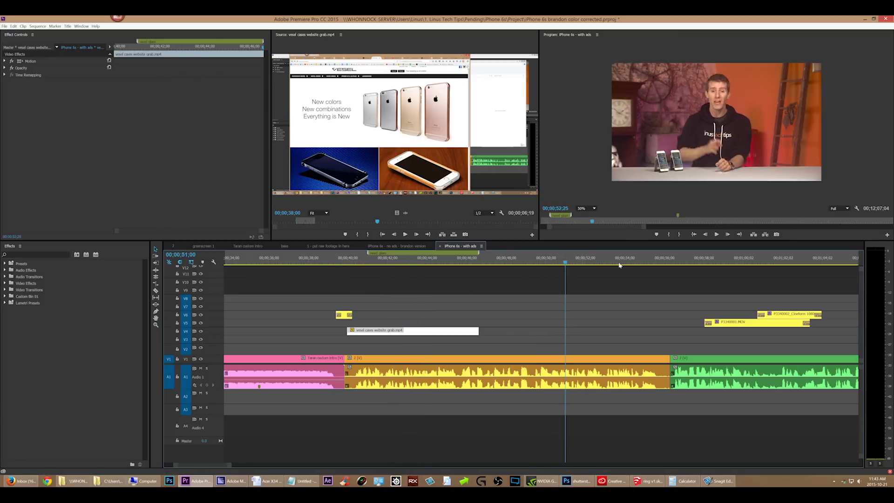
pyautogui.moveTo(658, 258); pyautogui.dragTo(679, 261)
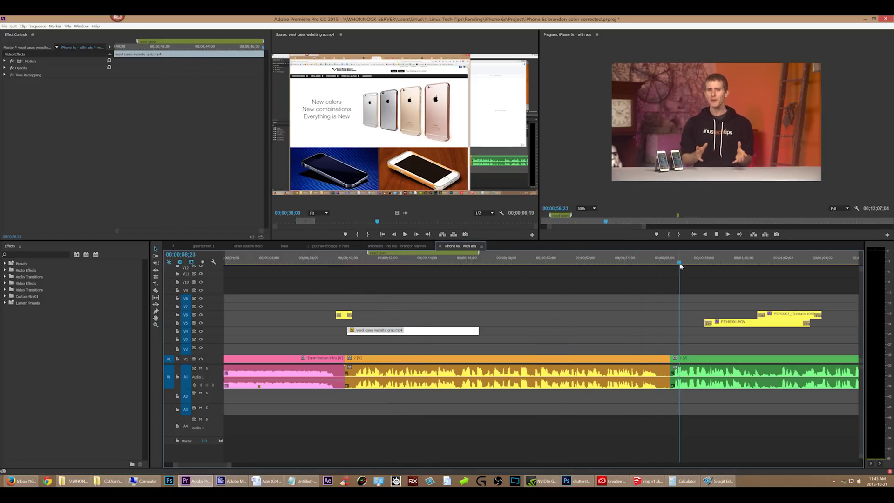
pyautogui.press('space')
pyautogui.click(708, 260)
pyautogui.click(717, 234)
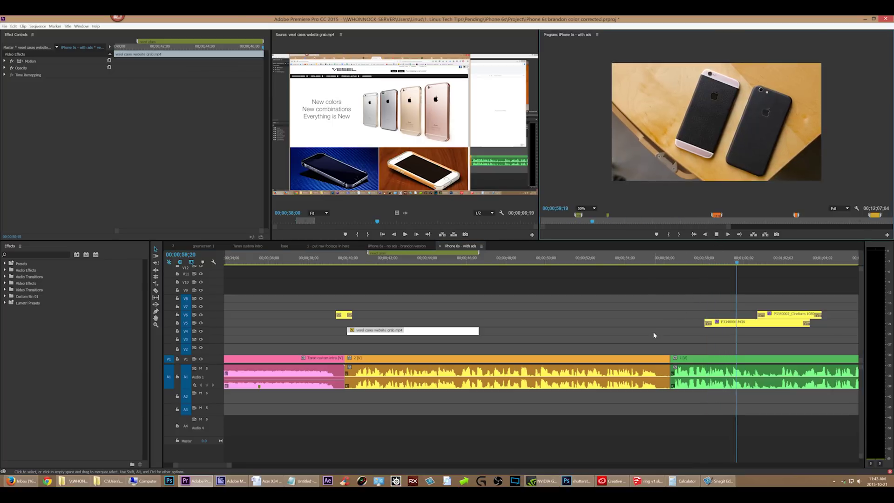
pyautogui.click(665, 298)
pyautogui.press('-')
pyautogui.press('-')
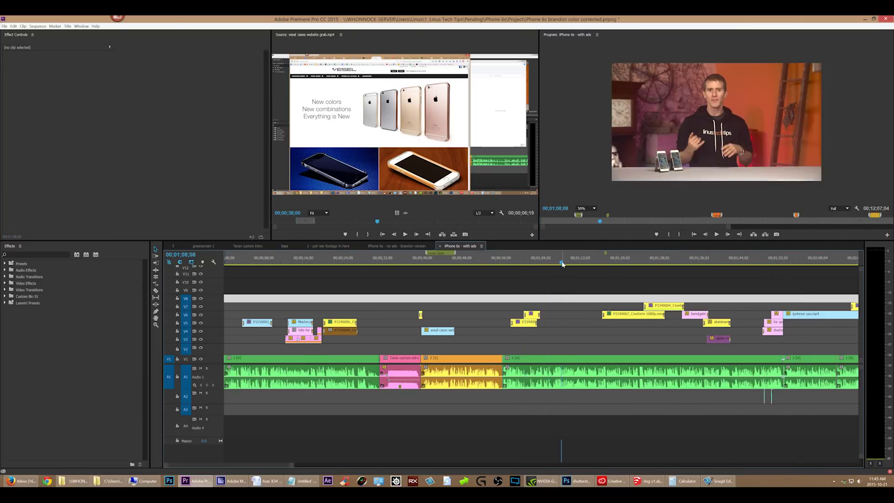
pyautogui.click(530, 266)
pyautogui.press('space')
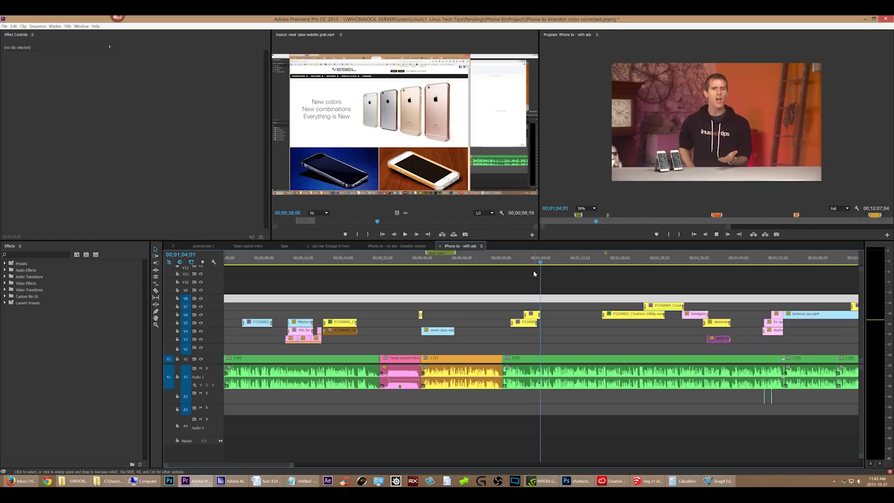
pyautogui.click(529, 264)
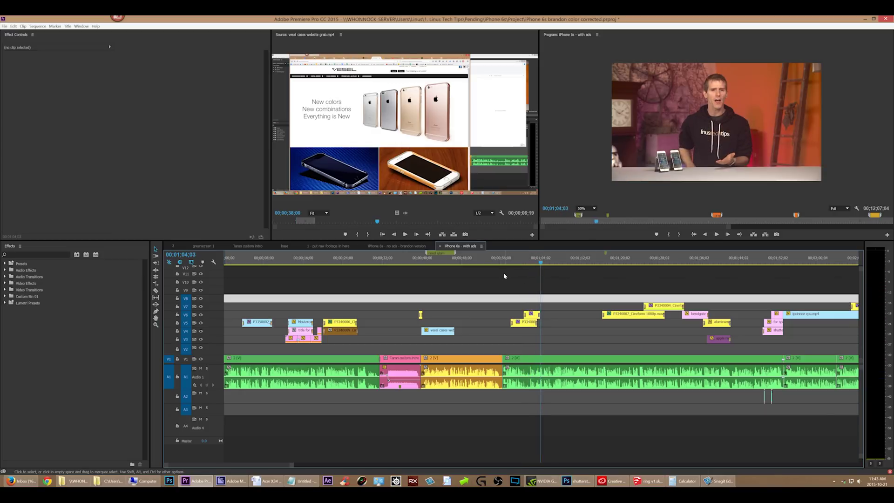
pyautogui.click(462, 263)
pyautogui.click(395, 263)
pyautogui.press('space')
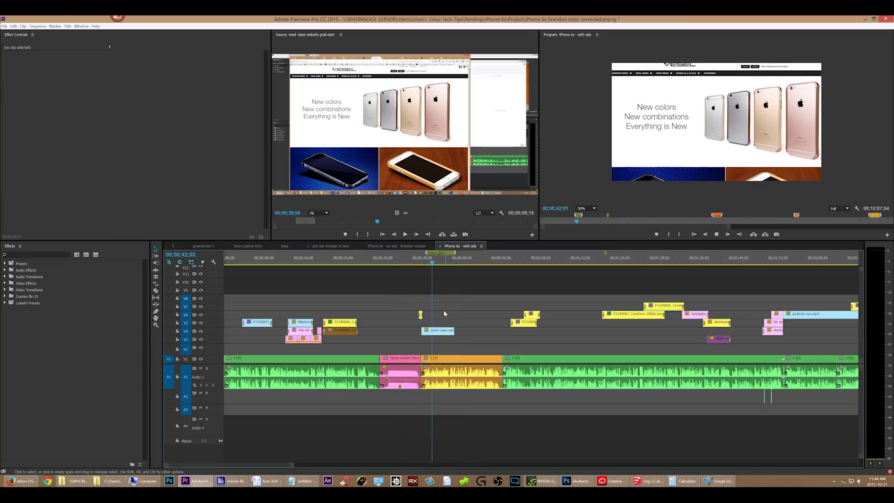
pyautogui.moveTo(446, 308); pyautogui.dragTo(434, 328)
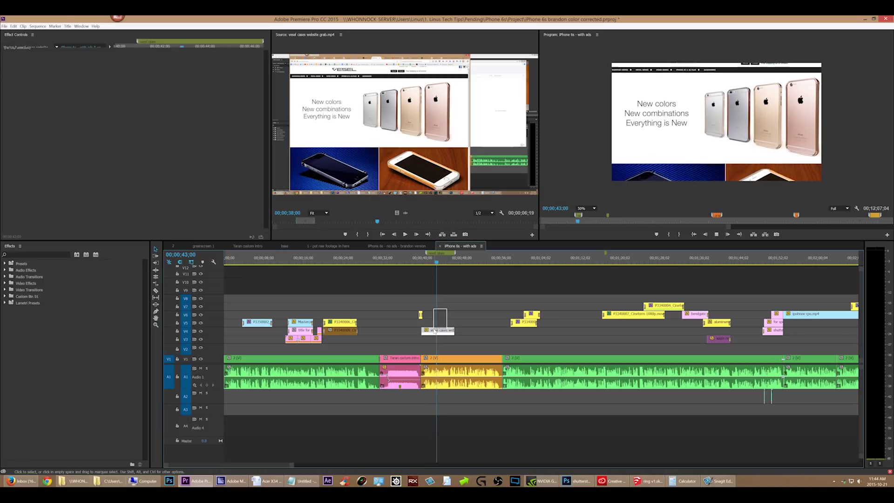
pyautogui.click(474, 316)
pyautogui.click(473, 314)
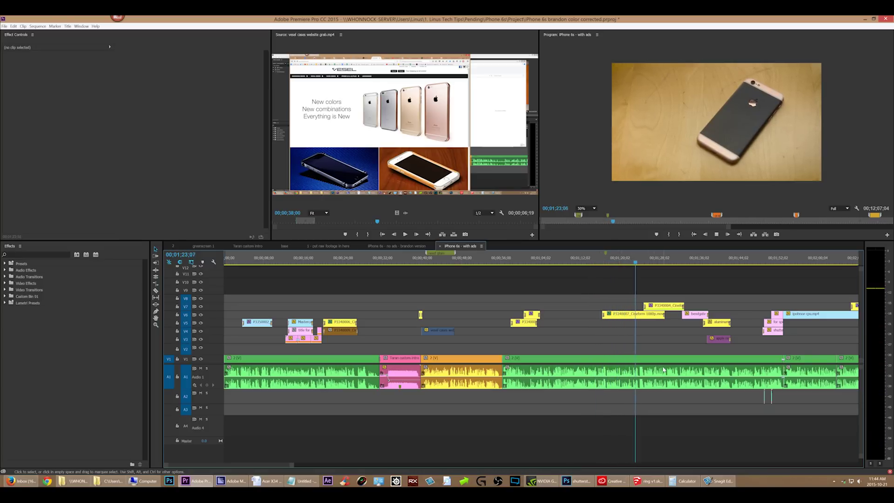
pyautogui.moveTo(485, 262); pyautogui.dragTo(397, 278)
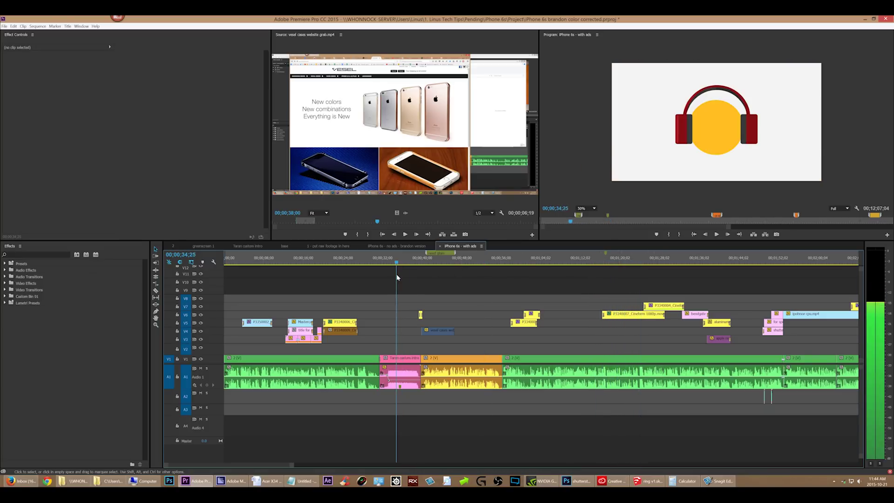
pyautogui.click(433, 281)
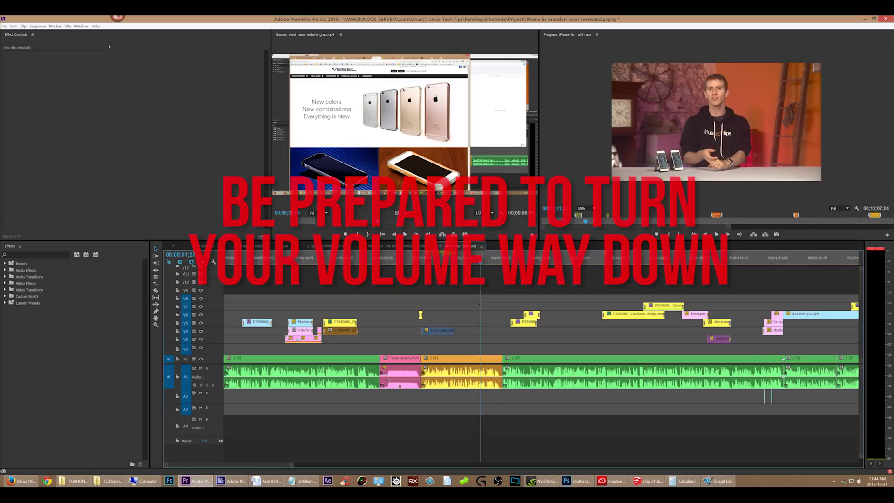
pyautogui.press('space')
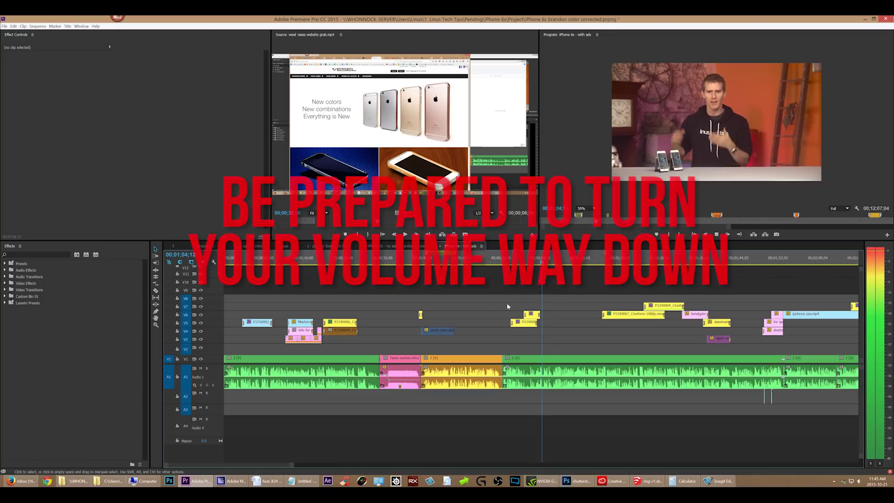
# Step: Stop playback, save the project with Ctrl+S, close Premiere Pro and relaunch it
pyautogui.click(716, 235)
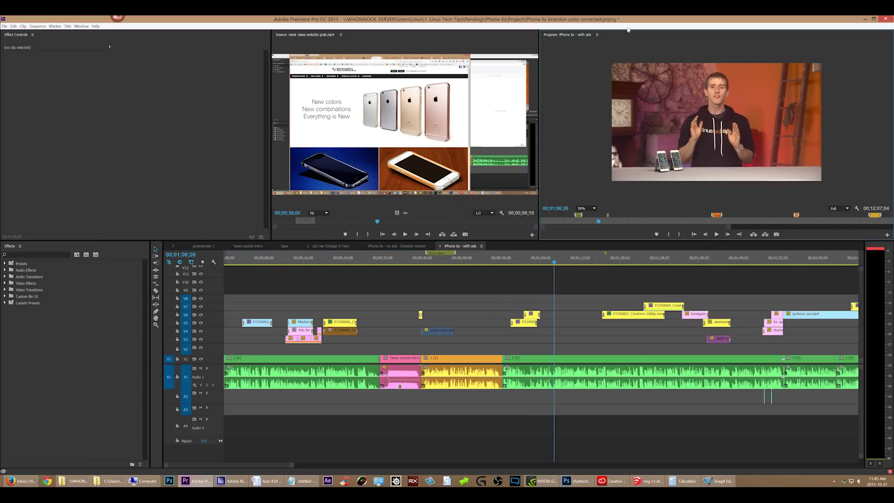
pyautogui.hotkey('ctrl', 's')
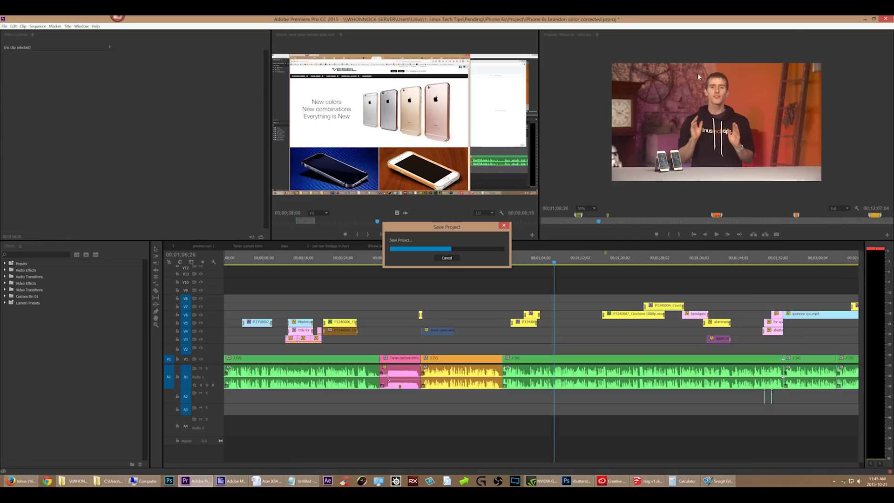
pyautogui.click(884, 20)
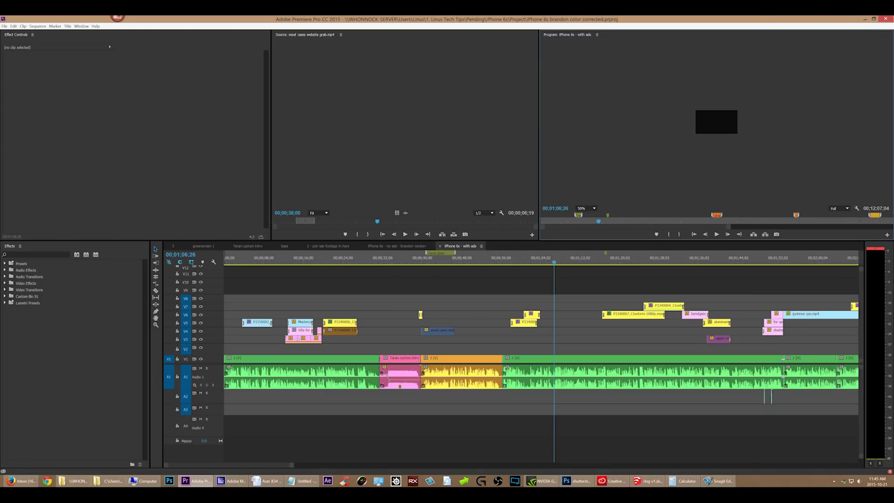
pyautogui.click(201, 478)
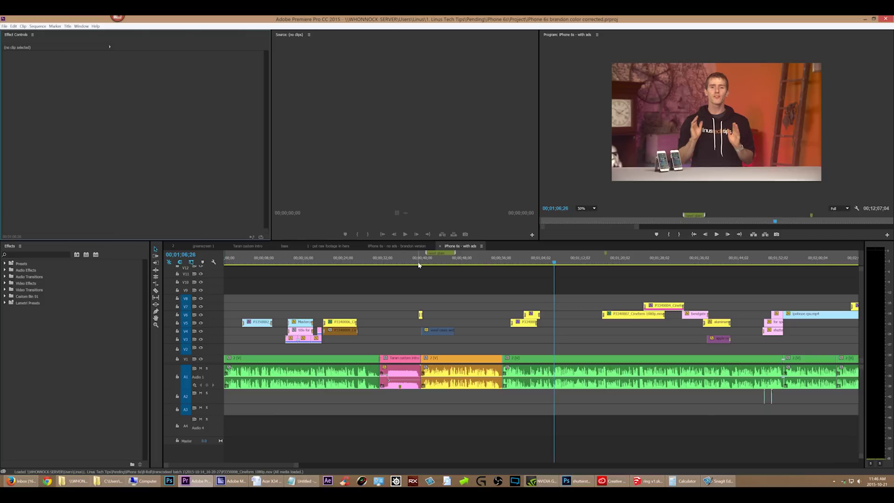
pyautogui.click(410, 261)
pyautogui.press('space')
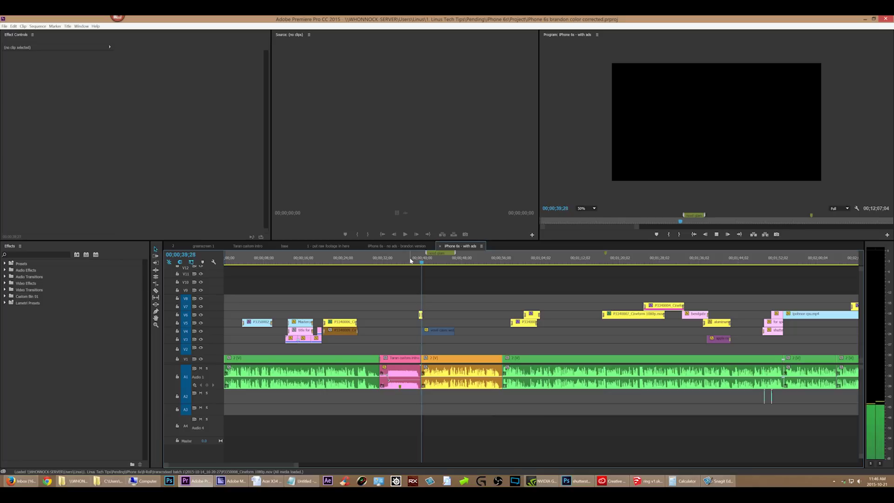
pyautogui.click(468, 261)
pyautogui.moveTo(474, 262); pyautogui.dragTo(739, 299)
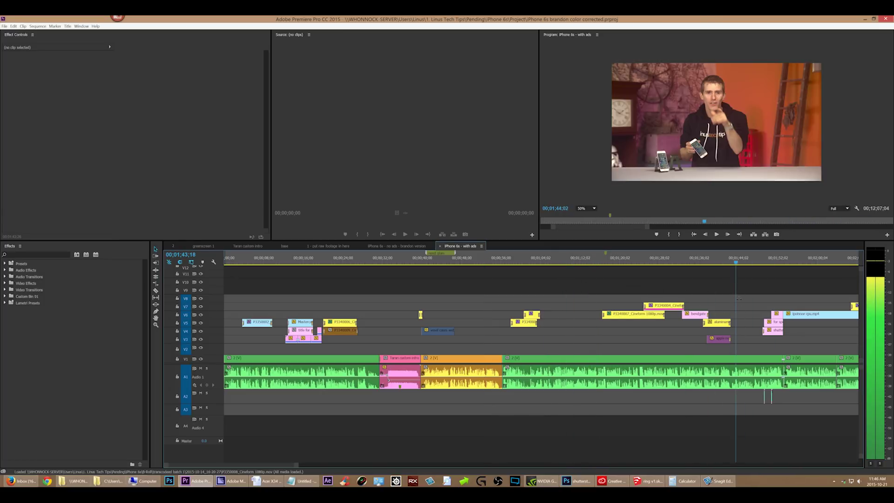